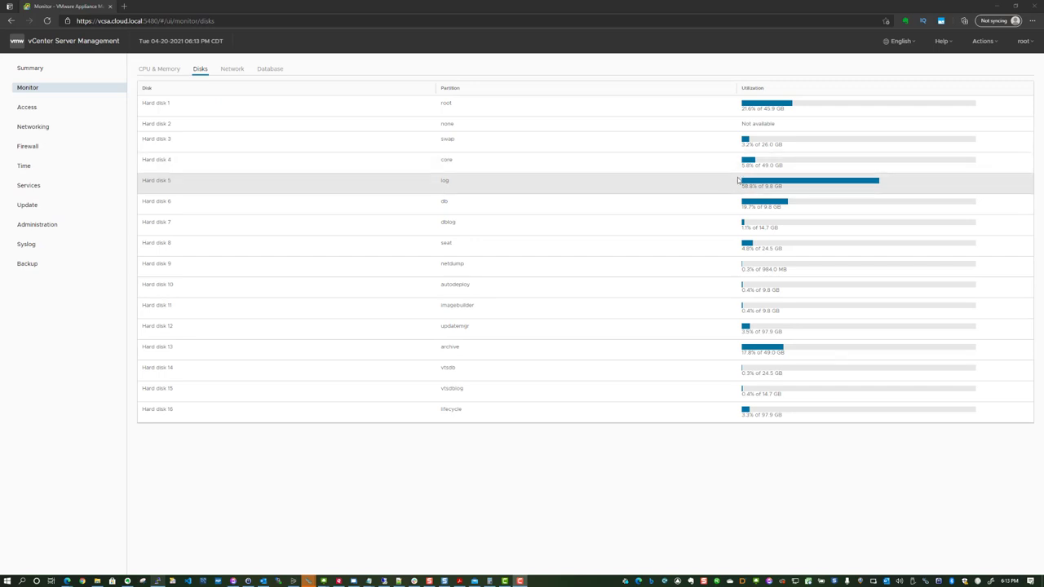
Read Hard disk 5's utilization bar: the log partition is 58.8% used of 9.8 GB.
{"action": "mouse_move", "coordinate": [791, 186]}
{"action": "mouse_move", "coordinate": [859, 187]}
{"action": "mouse_move", "coordinate": [827, 187]}
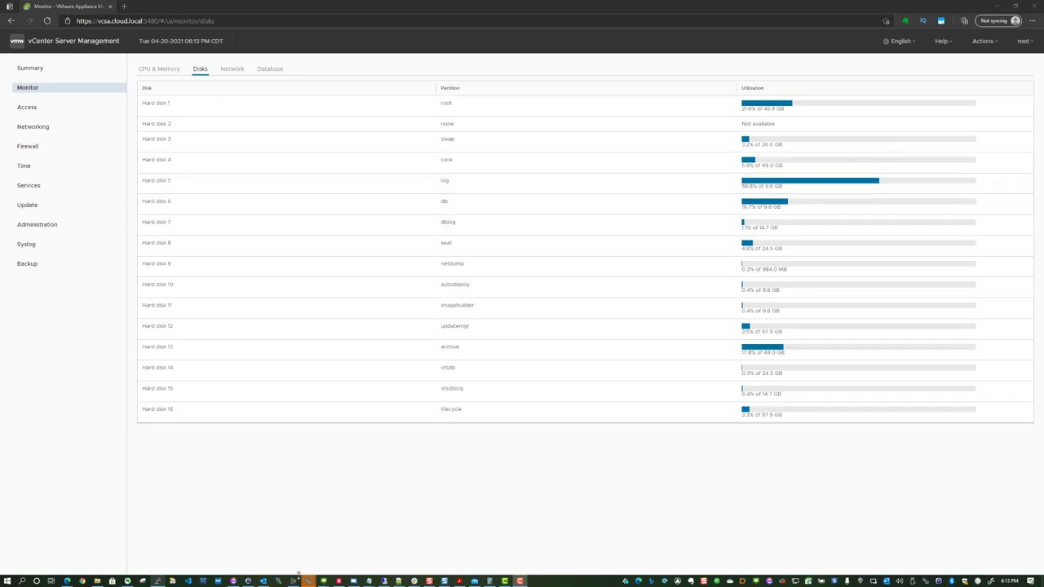
Bring the PuTTY window to the centre of the screen and run df -h.
{"action": "left_click", "coordinate": [157, 581]}
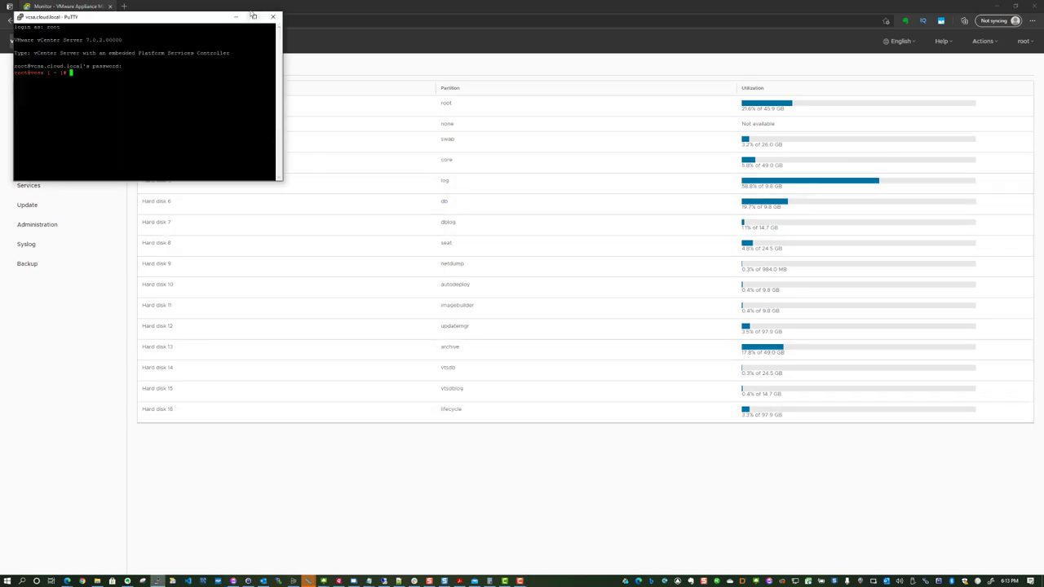
{"action": "left_click_drag", "start_coordinate": [196, 19], "coordinate": [390, 159]}
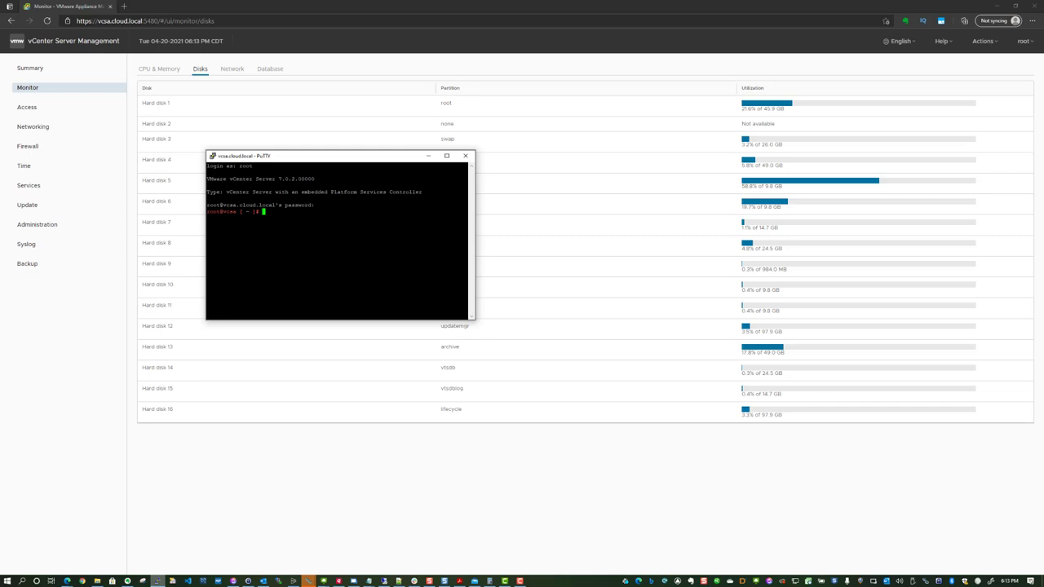
{"action": "type", "text": "df -h"}
{"action": "key", "text": "Return"}
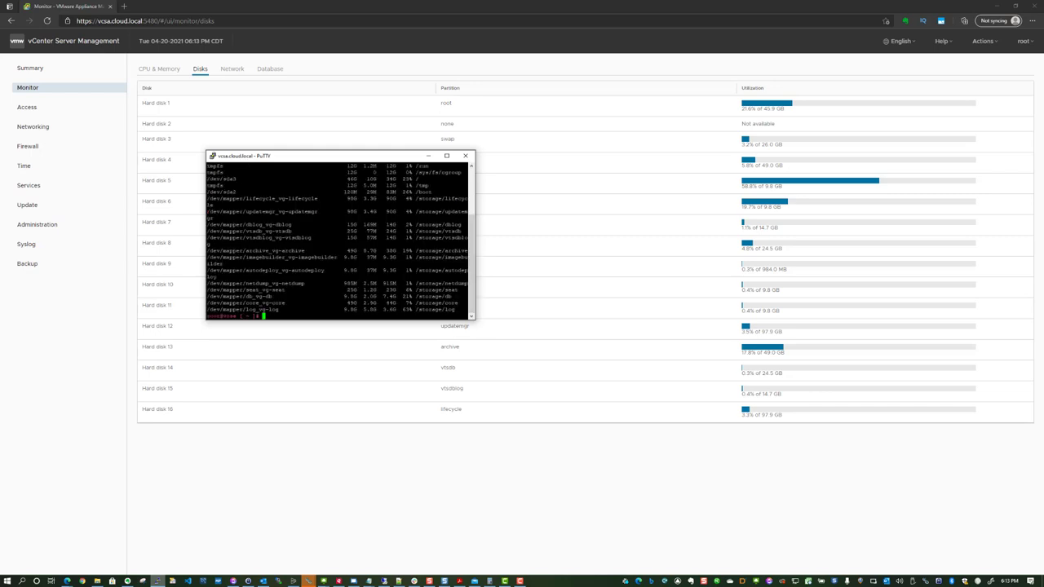
{"action": "scroll", "coordinate": [338, 237], "scroll_direction": "up", "scroll_amount": 4}
{"action": "scroll", "coordinate": [339, 236], "scroll_direction": "down", "scroll_amount": 4}
Highlight the /storage/log row's size and usage figures in the df output.
{"action": "left_click_drag", "start_coordinate": [343, 309], "coordinate": [455, 309]}
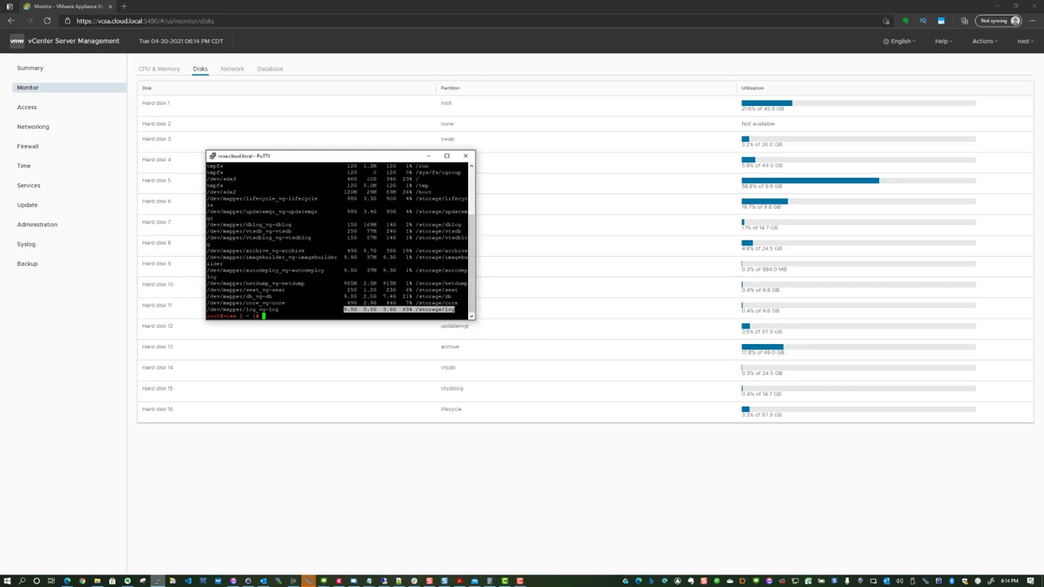
{"action": "scroll", "coordinate": [339, 237], "scroll_direction": "up", "scroll_amount": 4}
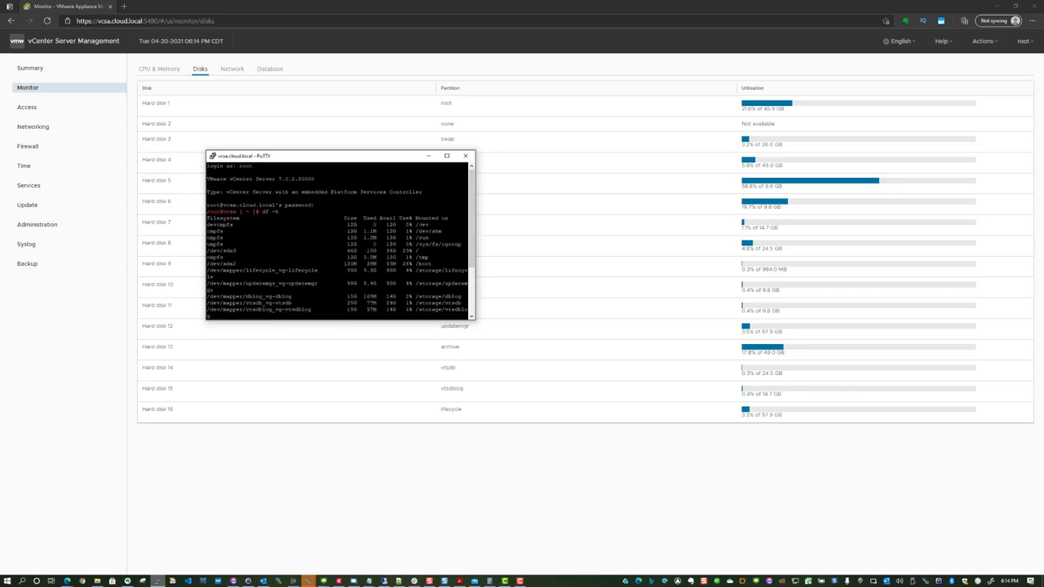
{"action": "scroll", "coordinate": [338, 237], "scroll_direction": "down", "scroll_amount": 4}
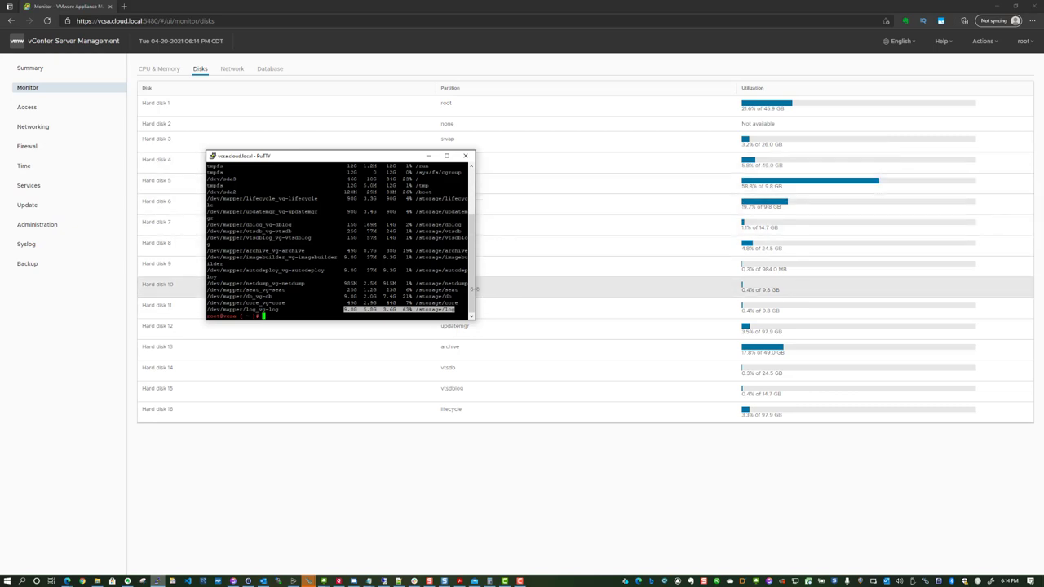
{"action": "mouse_move", "coordinate": [831, 183]}
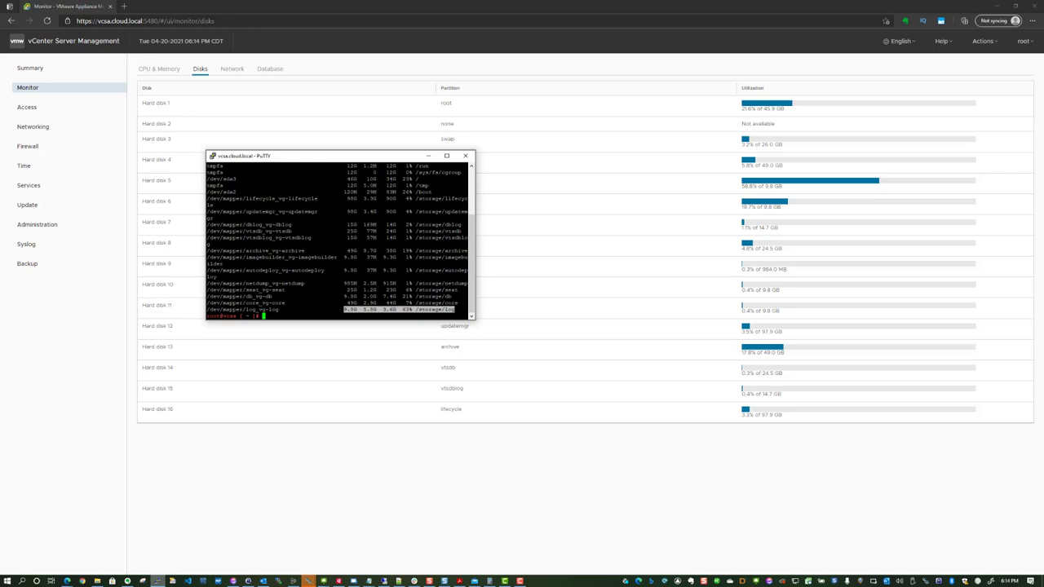
{"action": "scroll", "coordinate": [338, 237], "scroll_direction": "up", "scroll_amount": 4}
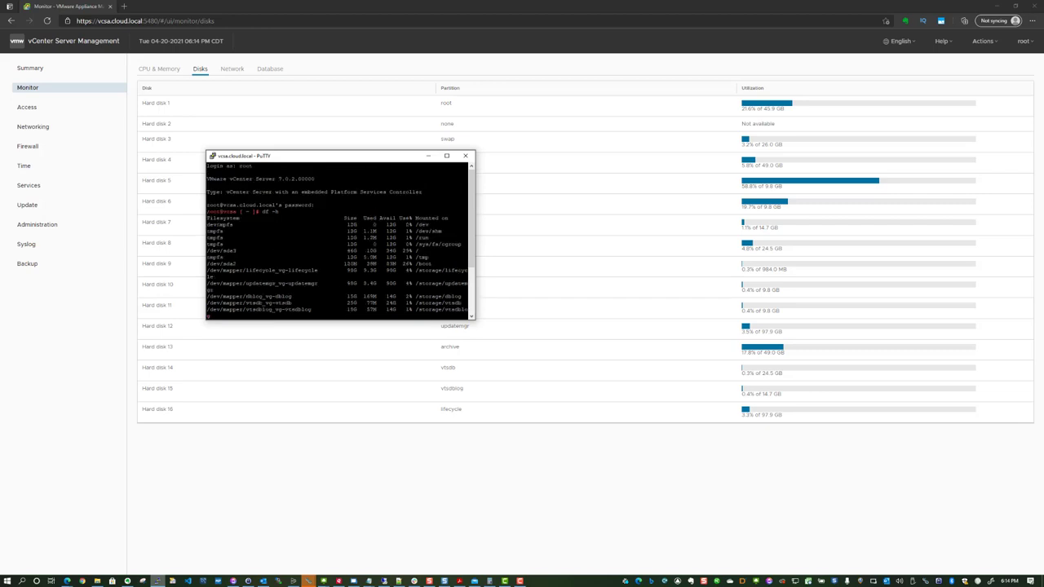
{"action": "scroll", "coordinate": [338, 237], "scroll_direction": "down", "scroll_amount": 4}
{"action": "left_click_drag", "start_coordinate": [343, 309], "coordinate": [455, 310]}
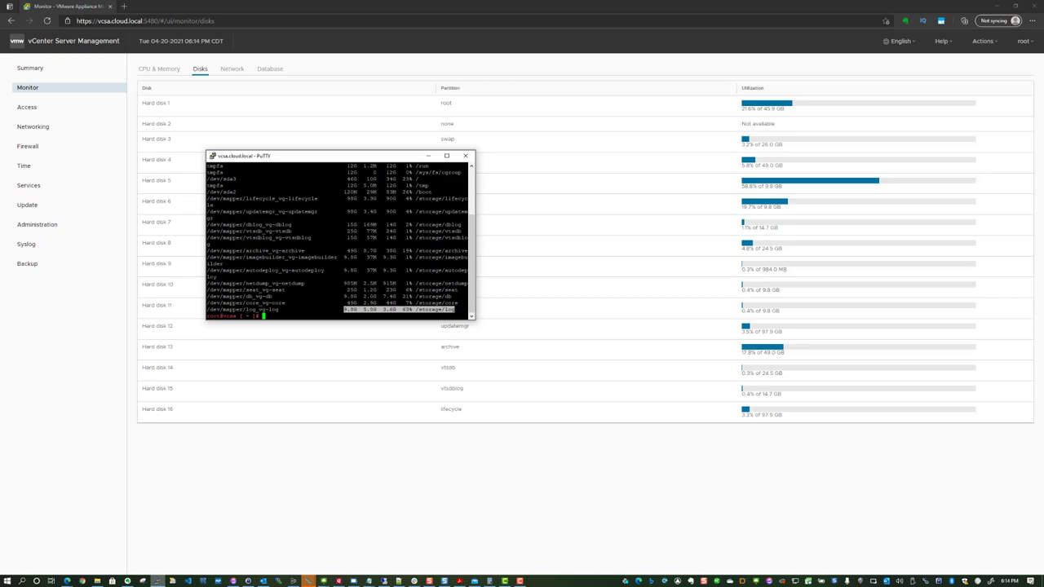
{"action": "mouse_move", "coordinate": [770, 186]}
Shift the df output window up and right over the Partition column, then return to the browser.
{"action": "left_click_drag", "start_coordinate": [403, 157], "coordinate": [524, 104]}
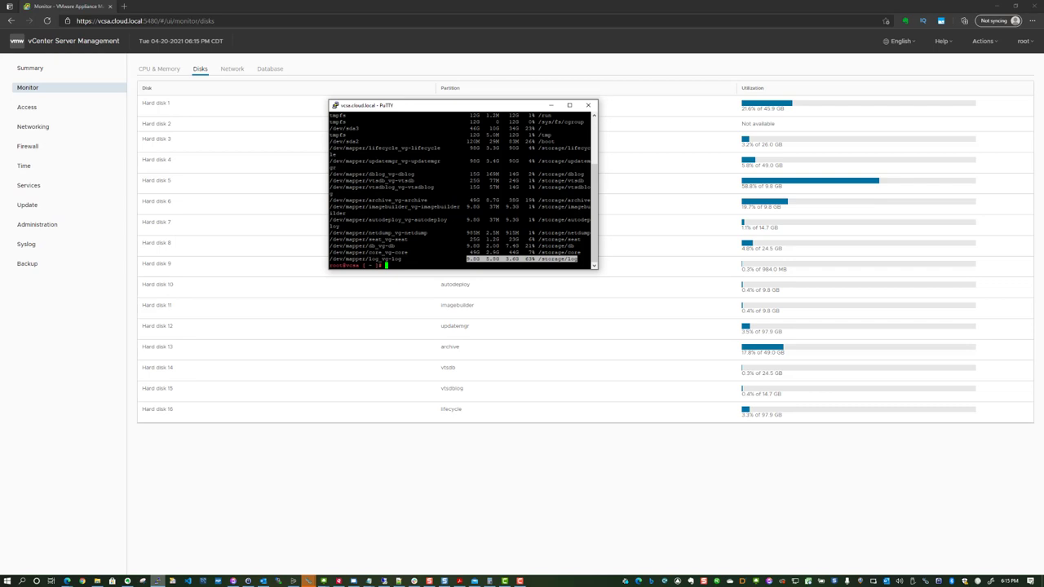
{"action": "key", "text": "alt+Tab"}
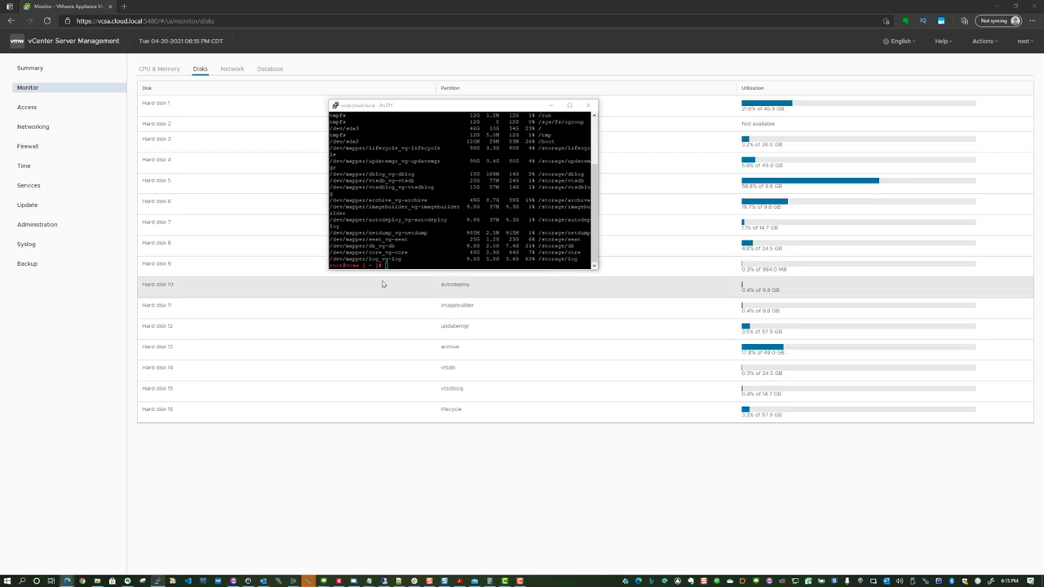
Paste and run du -a /storage/log | sort -n -r | head -n 20.
{"action": "left_click", "coordinate": [380, 263]}
{"action": "right_click", "coordinate": [380, 264]}
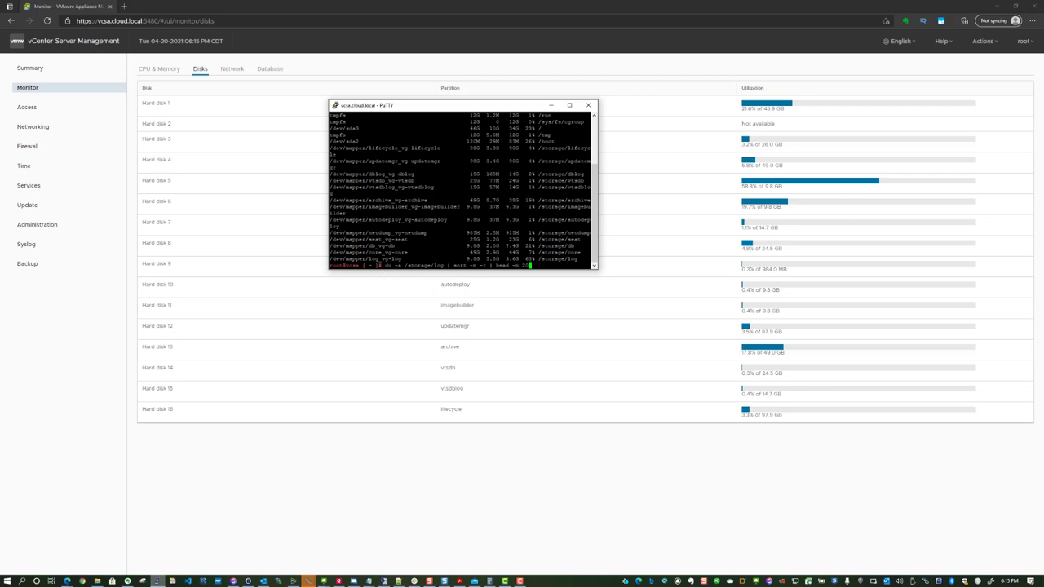
{"action": "left_click_drag", "start_coordinate": [405, 265], "coordinate": [443, 265]}
{"action": "left_click_drag", "start_coordinate": [466, 265], "coordinate": [529, 265]}
{"action": "key", "text": "Return"}
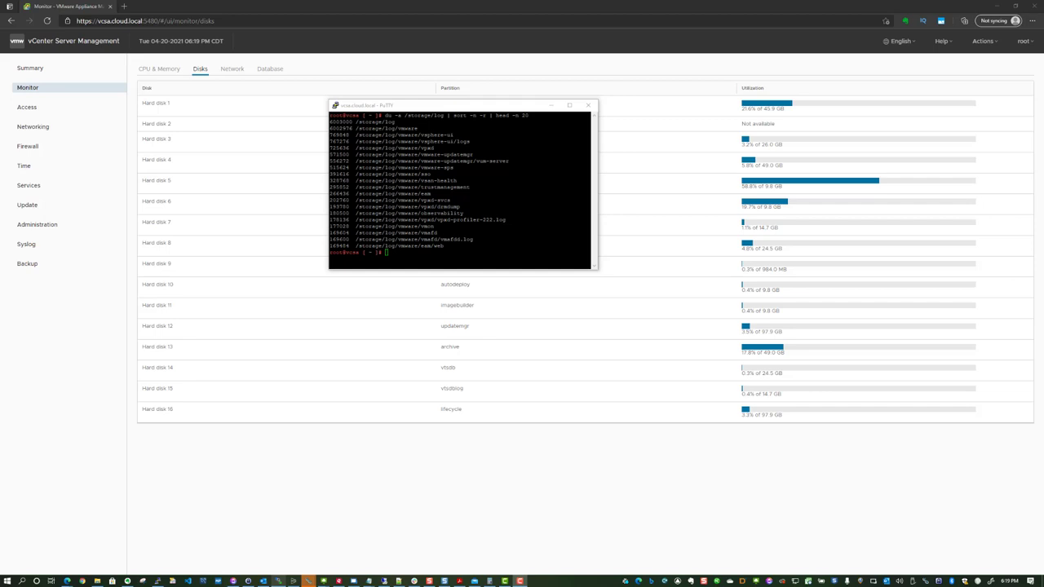
Highlight vmware/vsphere-ui and its logs subfolder as the largest entries in the du listing.
{"action": "left_click_drag", "start_coordinate": [398, 134], "coordinate": [454, 135]}
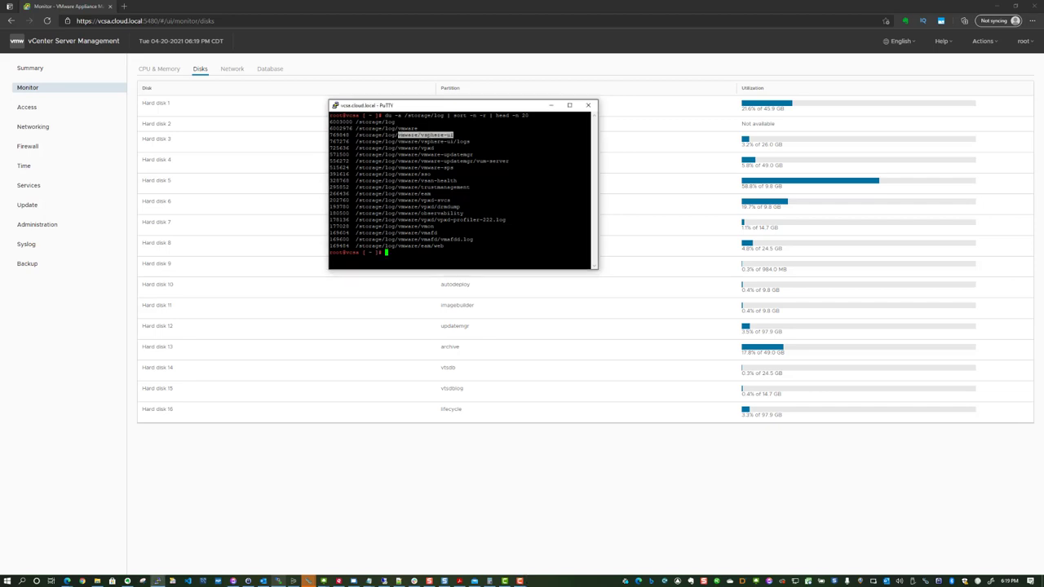
{"action": "left_click_drag", "start_coordinate": [588, 141], "coordinate": [456, 141]}
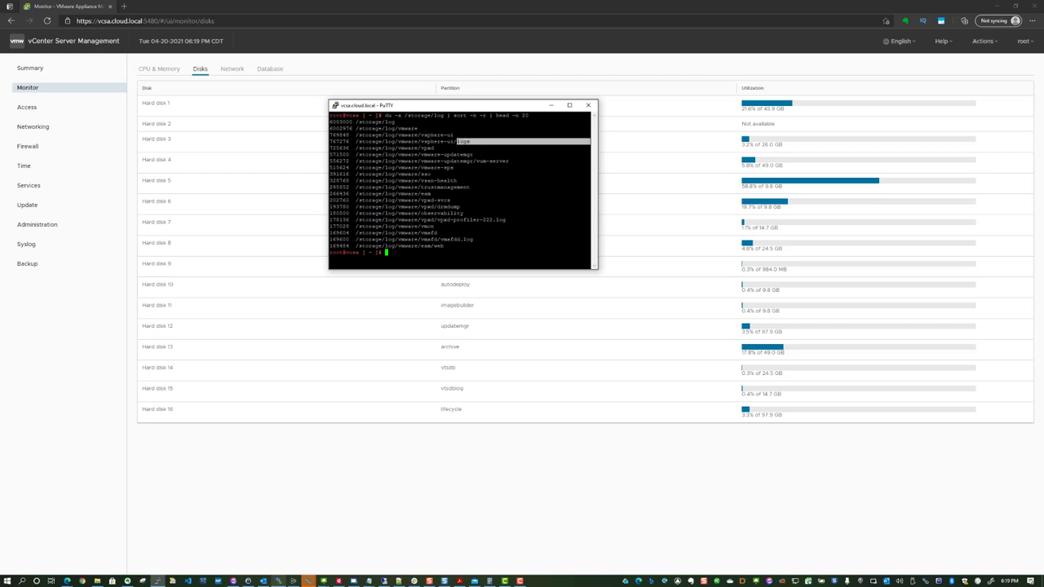
{"action": "left_click", "coordinate": [457, 141]}
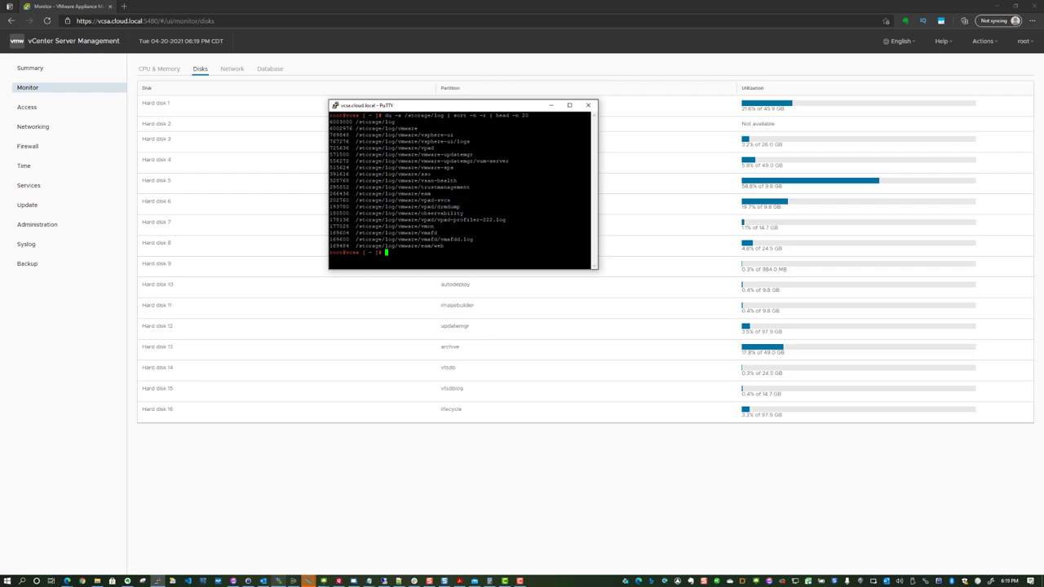
{"action": "left_click_drag", "start_coordinate": [457, 141], "coordinate": [471, 142]}
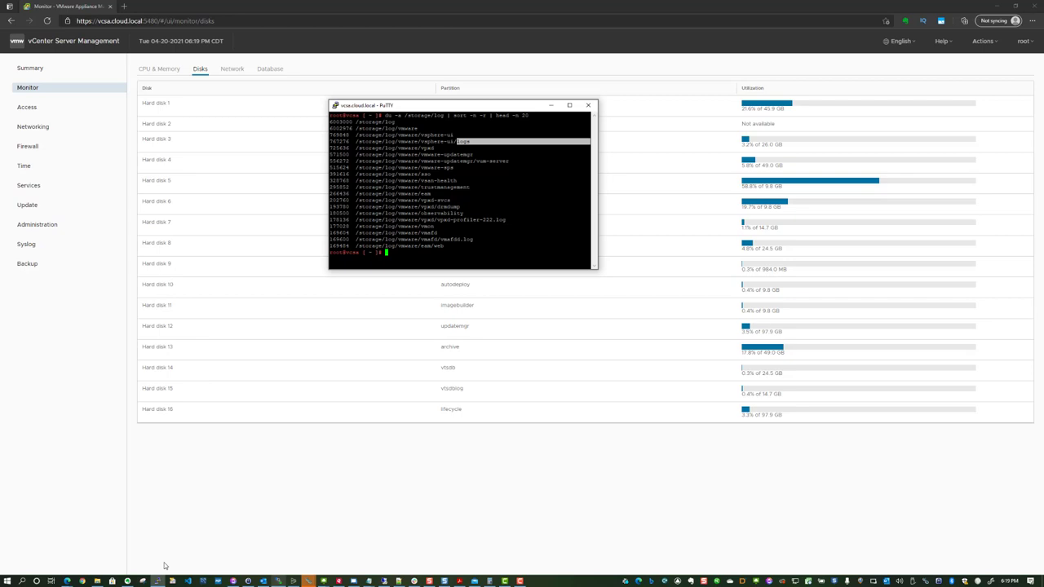
Scroll through the daily catalina logs in vsphere-ui/logs and select catalina.2021-02-01.log.
{"action": "left_click", "coordinate": [278, 581]}
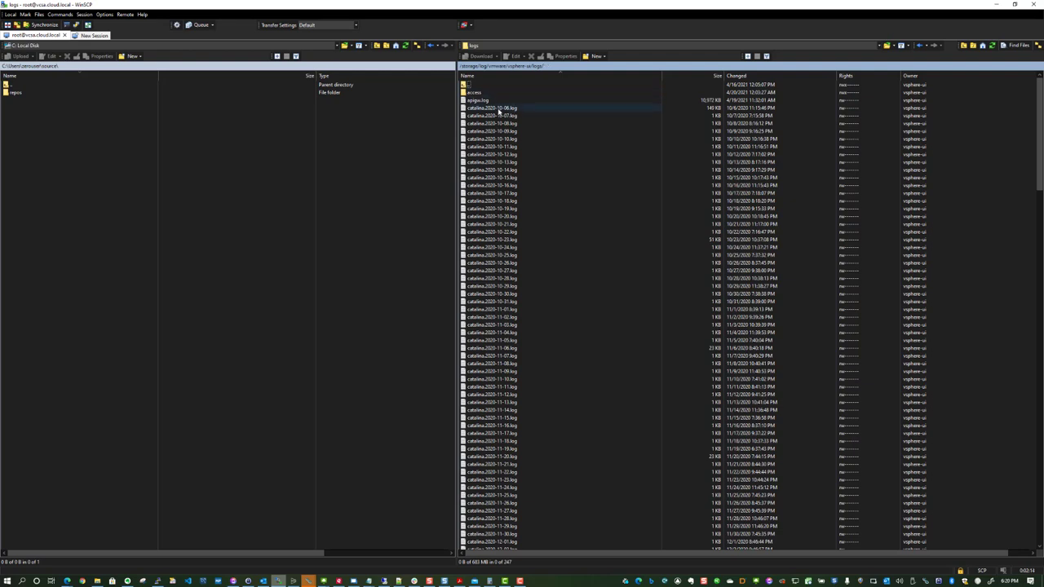
{"action": "scroll", "coordinate": [499, 112], "scroll_direction": "down", "scroll_amount": 4}
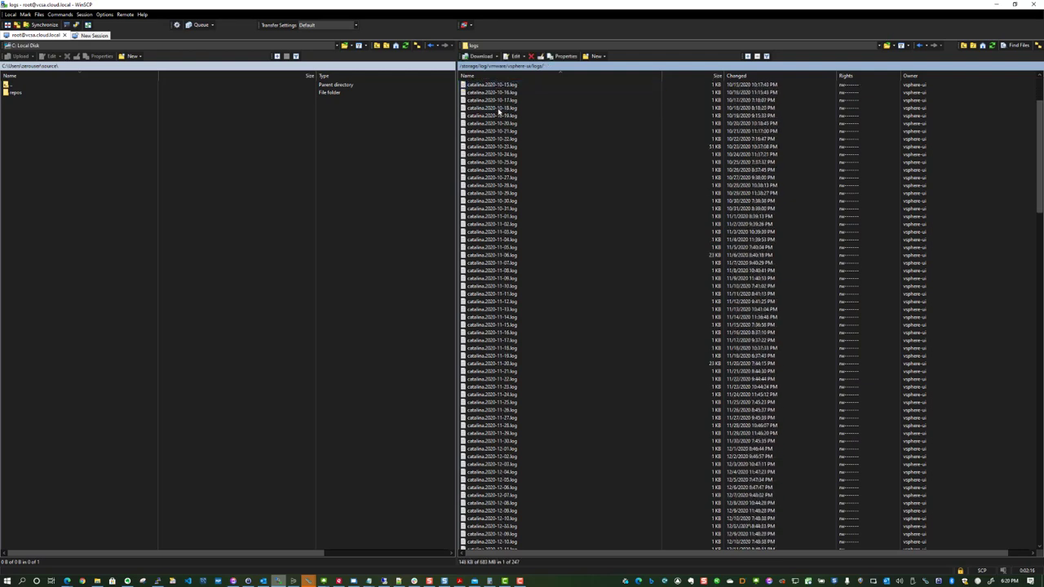
{"action": "scroll", "coordinate": [499, 112], "scroll_direction": "down", "scroll_amount": 7}
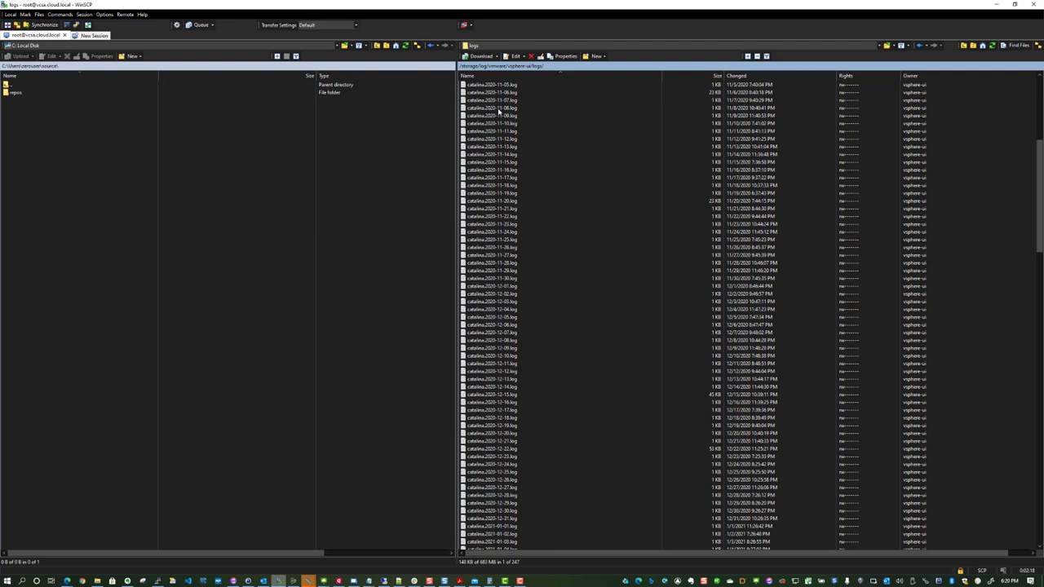
{"action": "scroll", "coordinate": [499, 112], "scroll_direction": "down", "scroll_amount": 8}
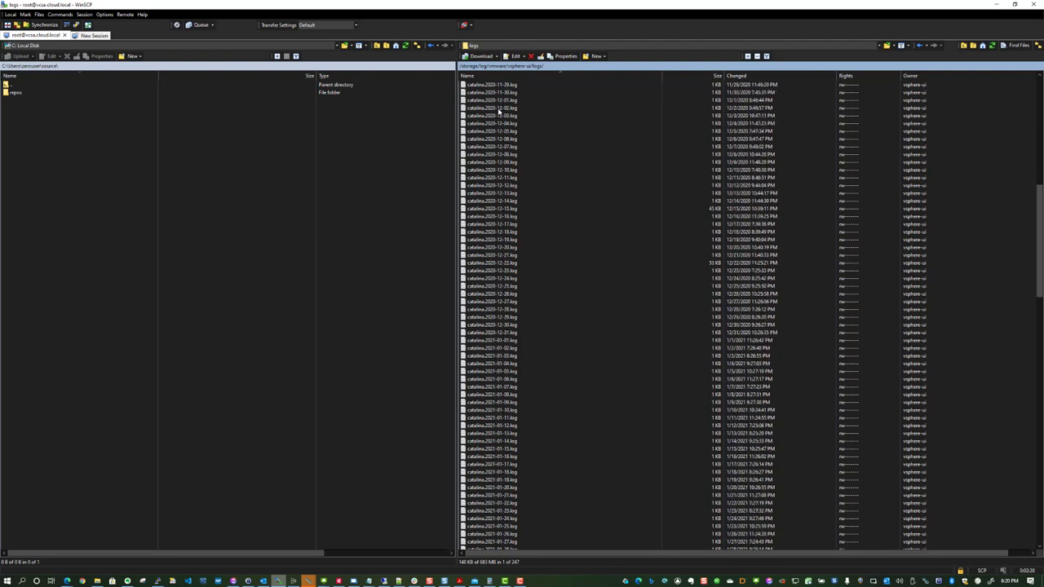
{"action": "scroll", "coordinate": [500, 112], "scroll_direction": "down", "scroll_amount": 19}
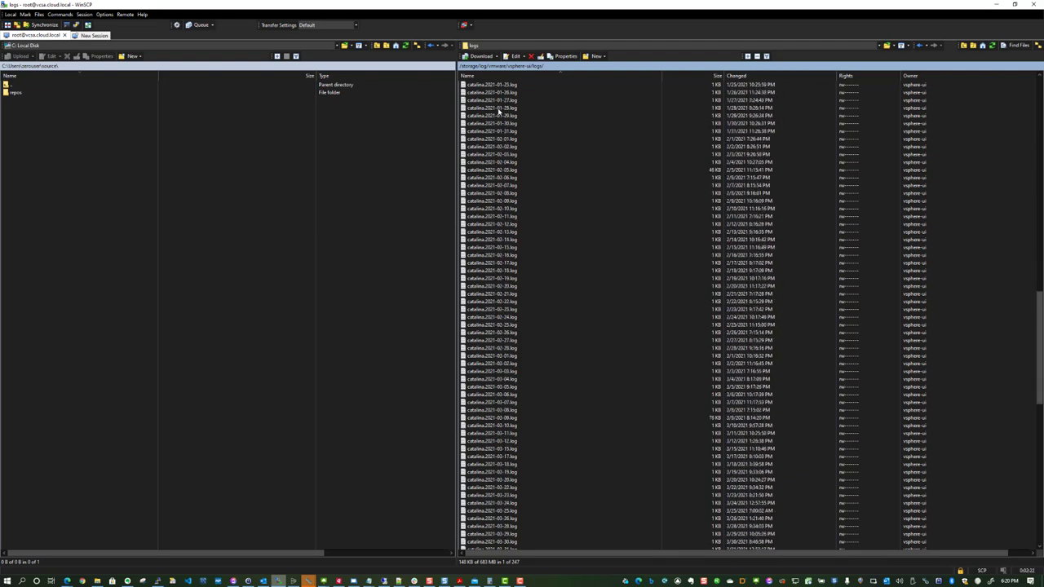
{"action": "scroll", "coordinate": [499, 112], "scroll_direction": "down", "scroll_amount": 13}
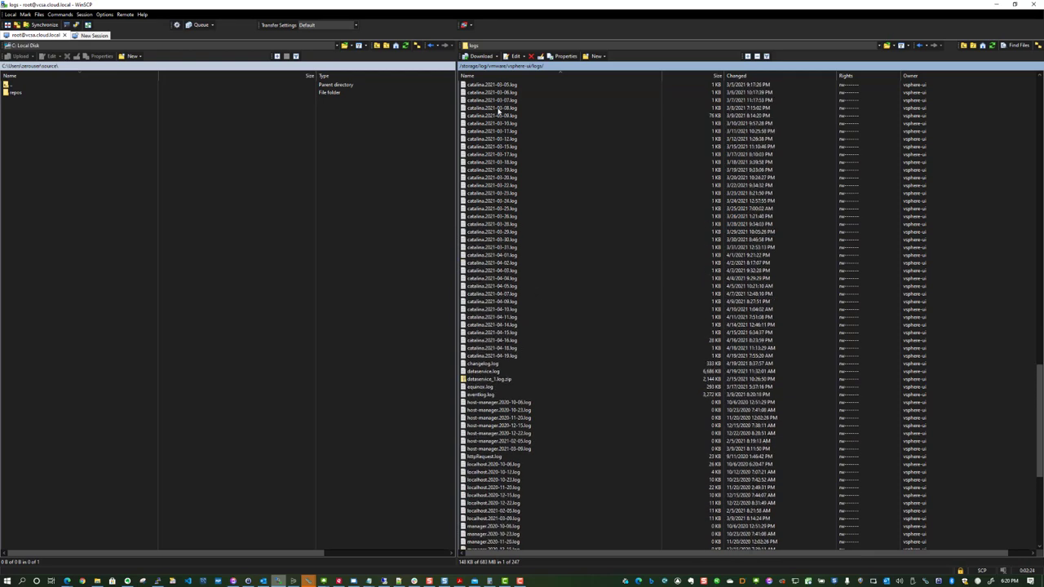
{"action": "scroll", "coordinate": [497, 241], "scroll_direction": "up", "scroll_amount": 11}
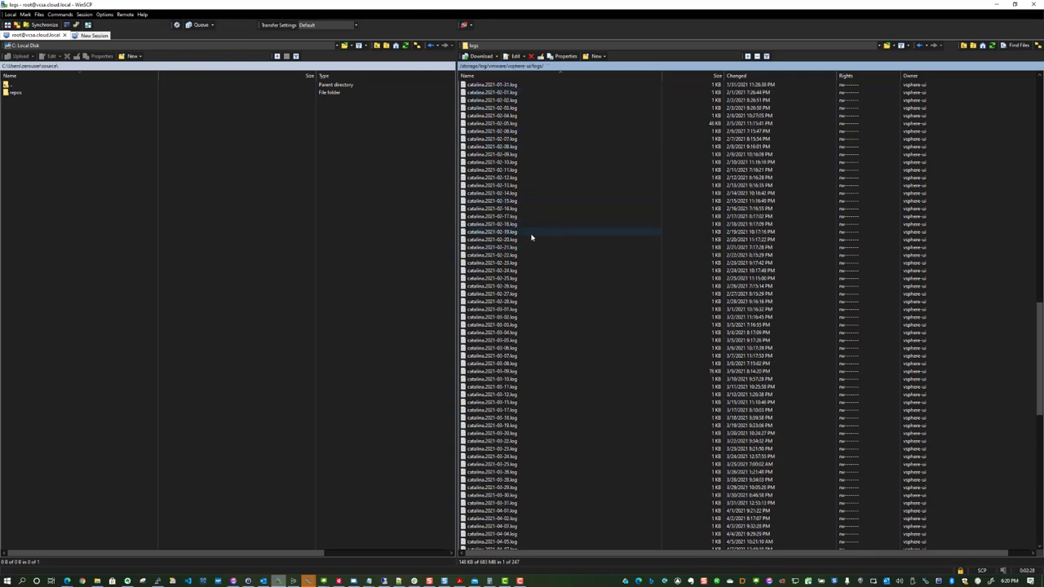
{"action": "left_click", "coordinate": [471, 95]}
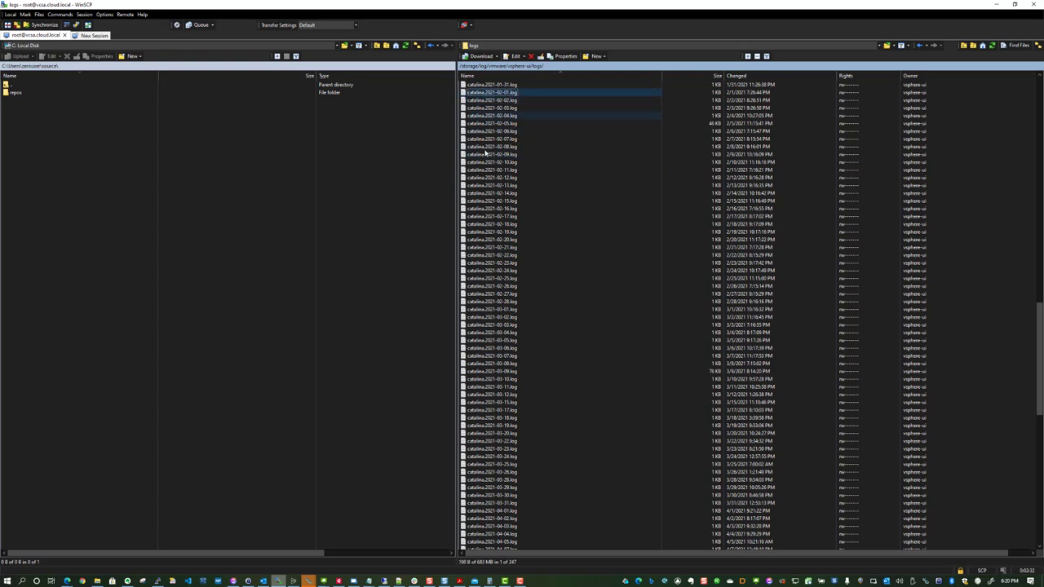
{"action": "scroll", "coordinate": [487, 223], "scroll_direction": "down", "scroll_amount": 13}
{"action": "scroll", "coordinate": [487, 223], "scroll_direction": "down", "scroll_amount": 6}
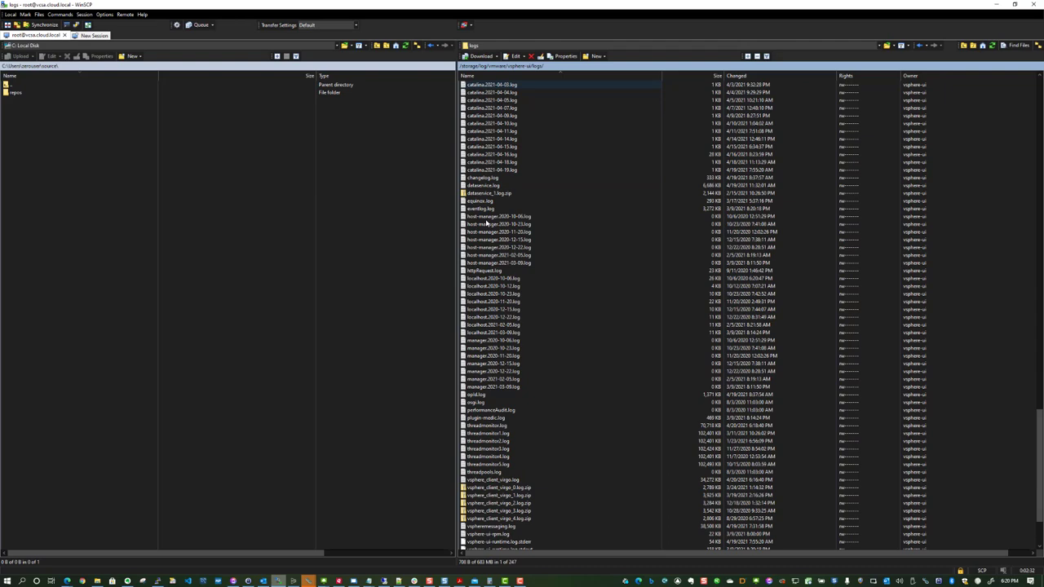
{"action": "scroll", "coordinate": [487, 222], "scroll_direction": "up", "scroll_amount": 20}
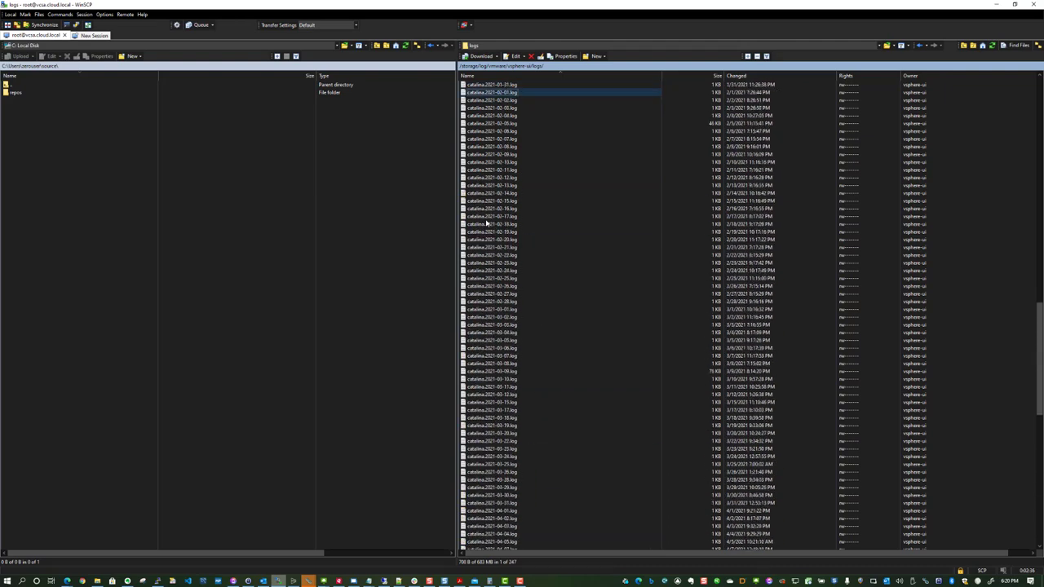
{"action": "scroll", "coordinate": [487, 223], "scroll_direction": "up", "scroll_amount": 5}
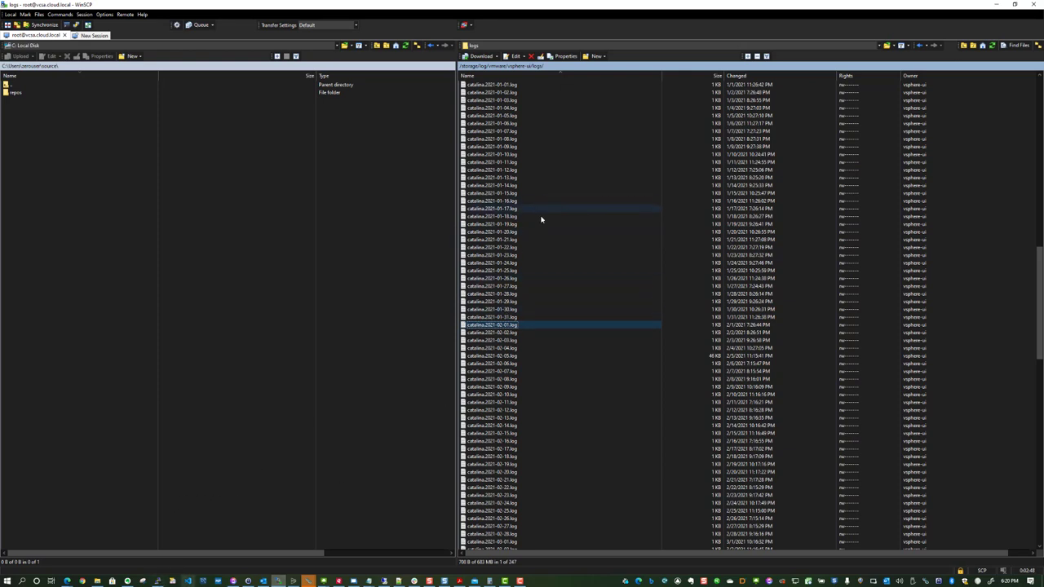
Glance at the terminal, then return to the log listing and scroll back up.
{"action": "left_click", "coordinate": [158, 581]}
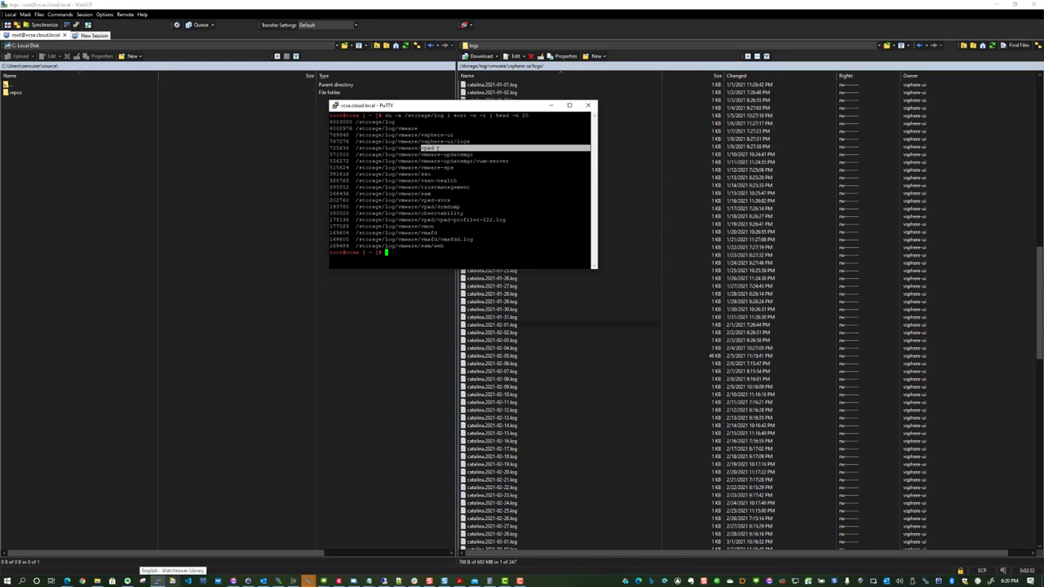
{"action": "left_click", "coordinate": [571, 340]}
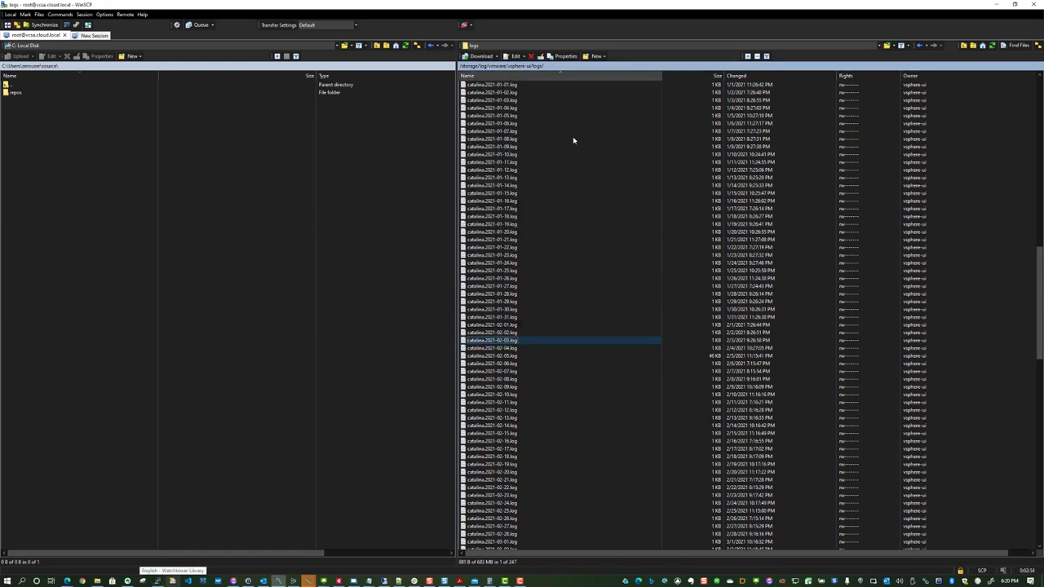
{"action": "scroll", "coordinate": [528, 294], "scroll_direction": "up", "scroll_amount": 6}
{"action": "scroll", "coordinate": [529, 294], "scroll_direction": "up", "scroll_amount": 15}
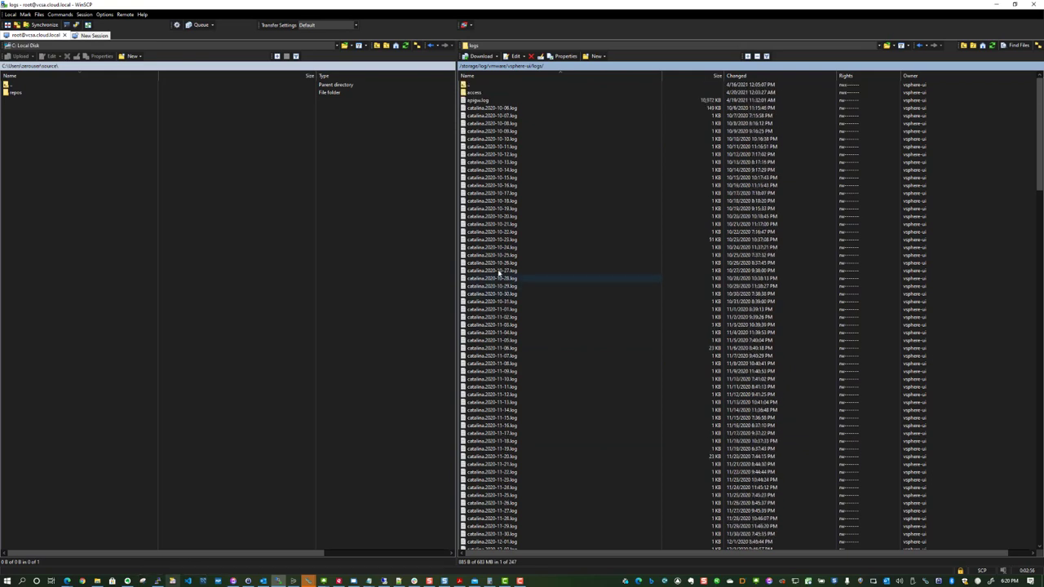
Go up two levels to /storage/log/vmware and open the vpxd folder.
{"action": "double_click", "coordinate": [466, 85]}
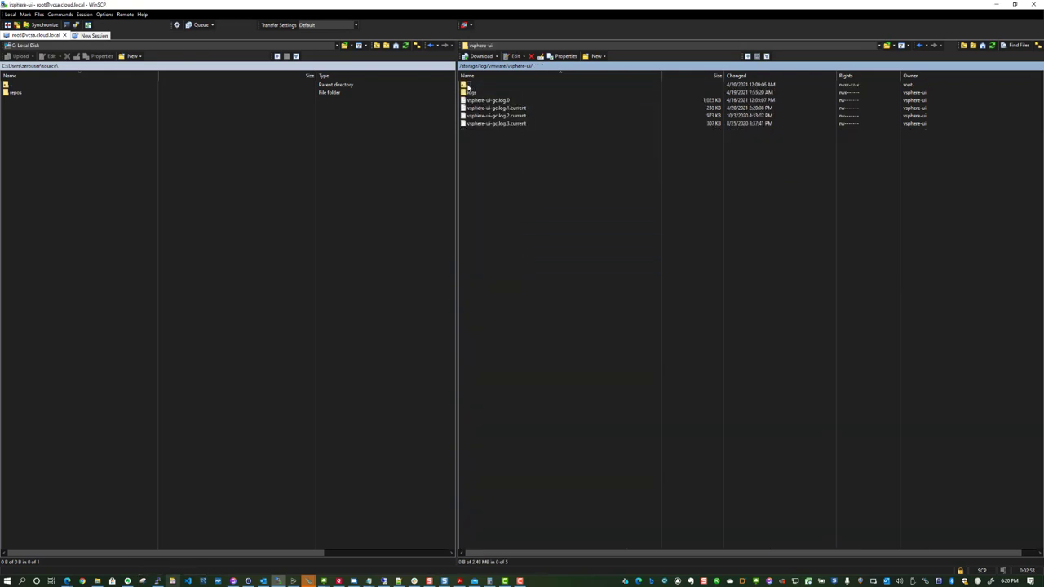
{"action": "double_click", "coordinate": [466, 85]}
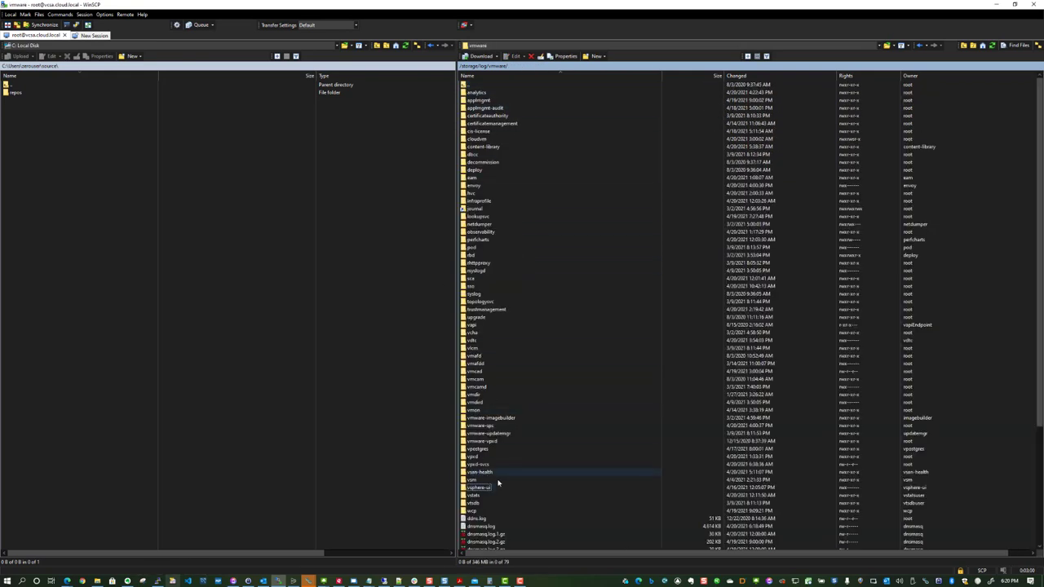
{"action": "double_click", "coordinate": [476, 457]}
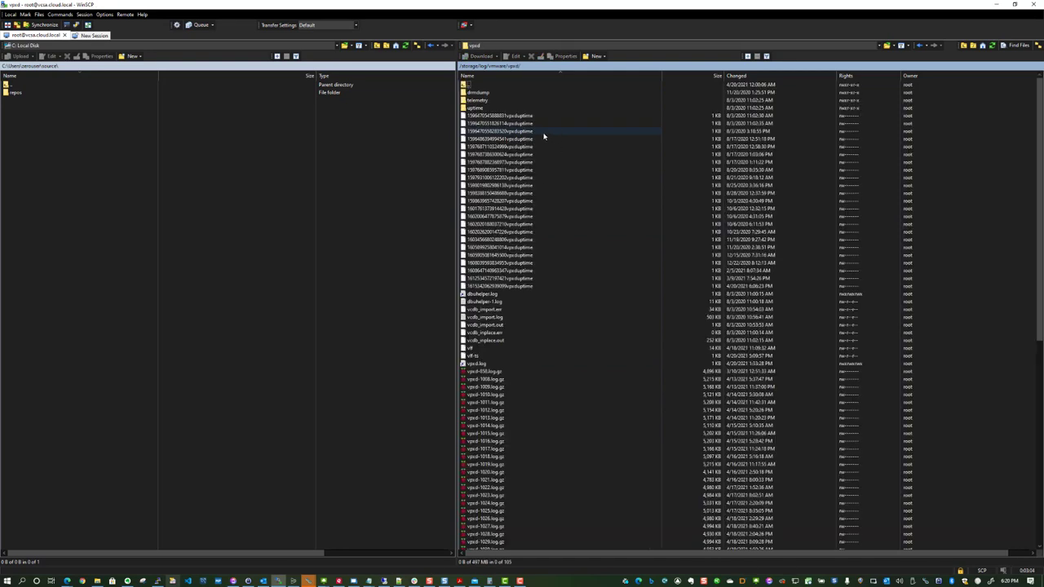
{"action": "scroll", "coordinate": [560, 270], "scroll_direction": "down", "scroll_amount": 4}
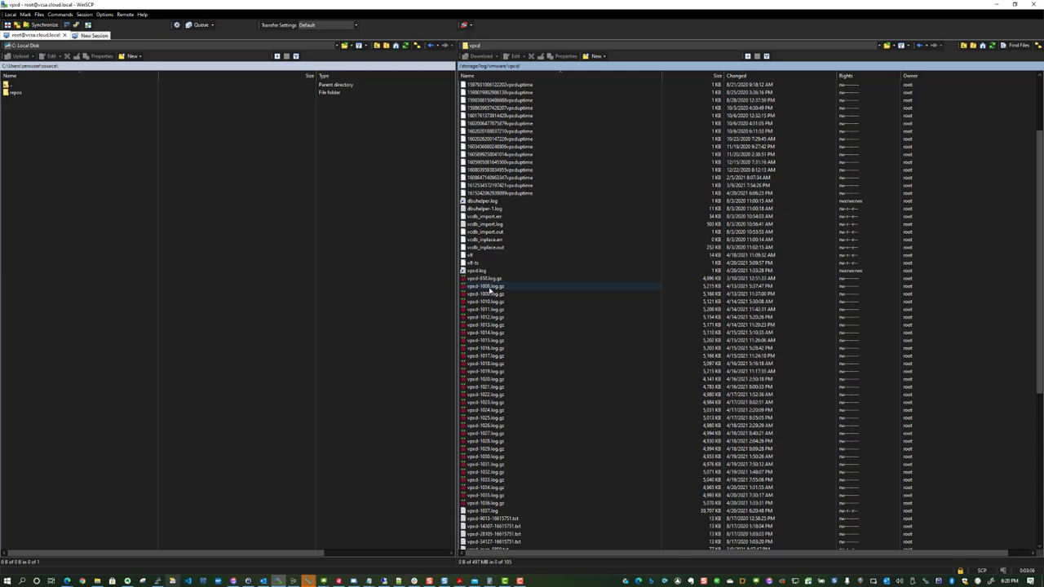
Check the sizes of vpxd-1008, vpxd-1013, vpxd-1024 and vpxd-1018 .log.gz archives.
{"action": "left_click", "coordinate": [490, 290]}
{"action": "left_click", "coordinate": [491, 325]}
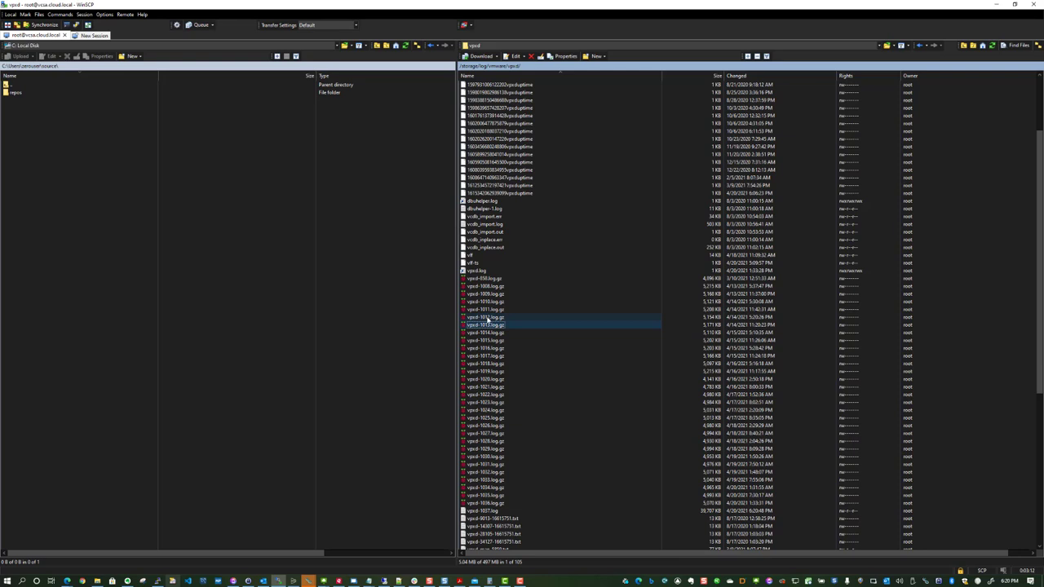
{"action": "scroll", "coordinate": [564, 308], "scroll_direction": "down", "scroll_amount": 3}
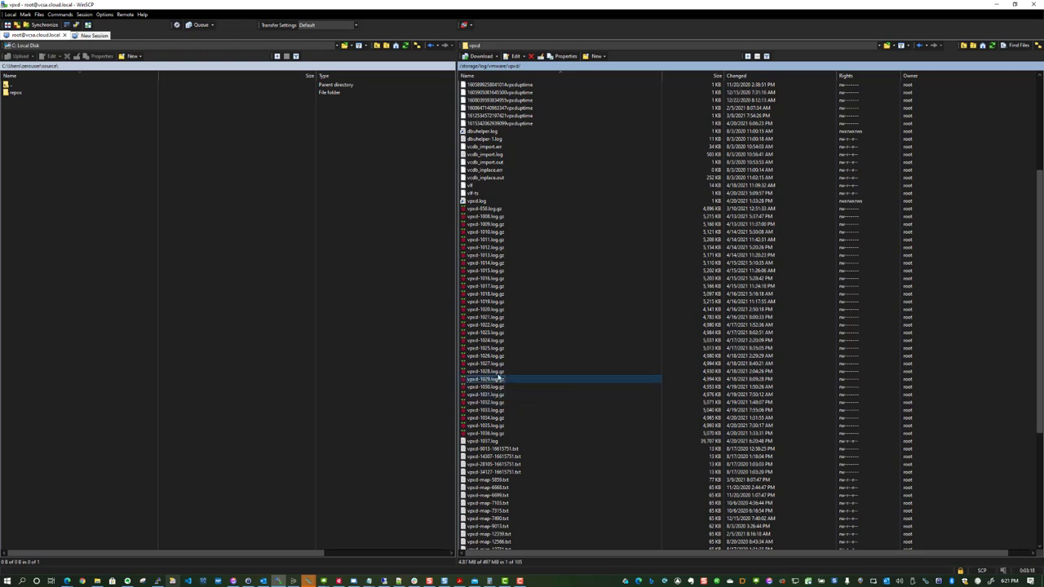
{"action": "left_click", "coordinate": [481, 341]}
{"action": "left_click", "coordinate": [486, 295]}
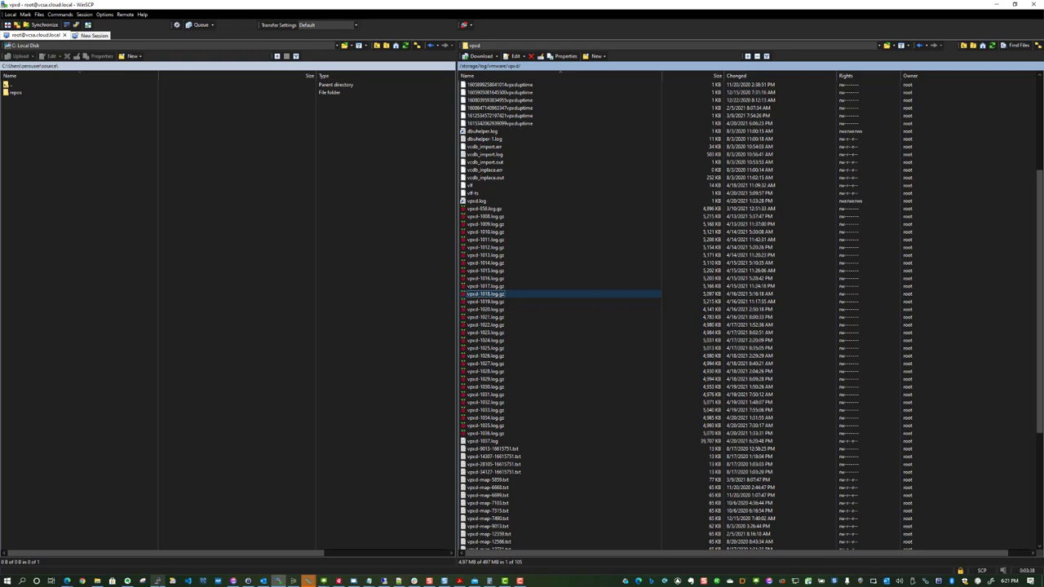
{"action": "scroll", "coordinate": [492, 318], "scroll_direction": "up", "scroll_amount": 3}
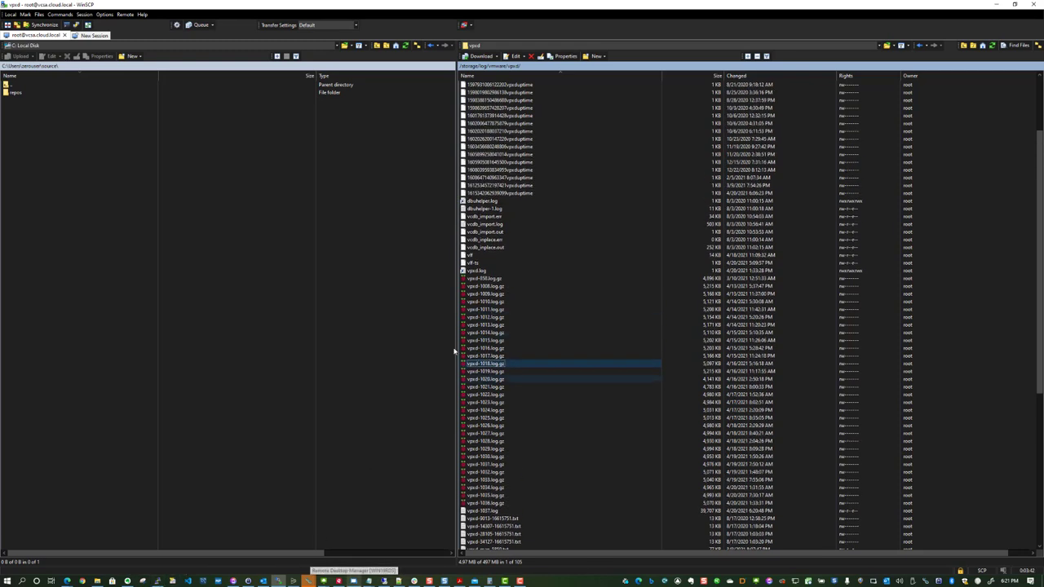
{"action": "left_click", "coordinate": [306, 580]}
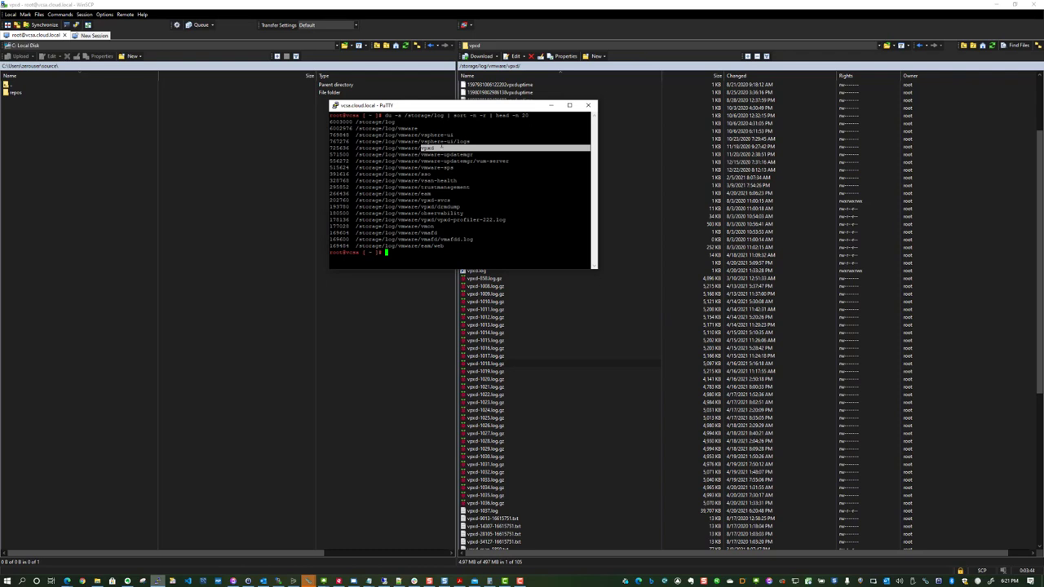
{"action": "left_click", "coordinate": [525, 395]}
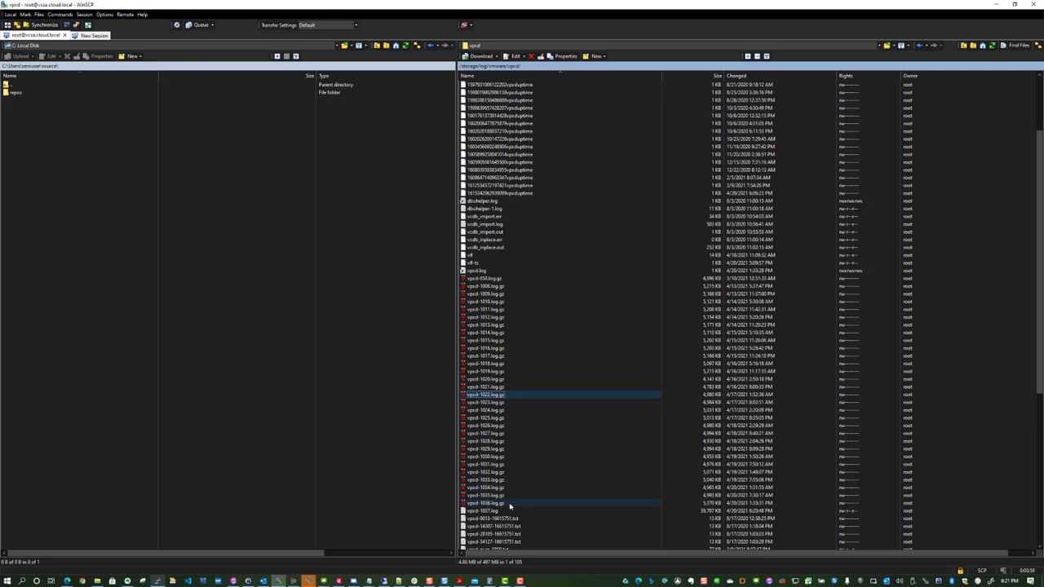
{"action": "scroll", "coordinate": [751, 283], "scroll_direction": "up", "scroll_amount": 4}
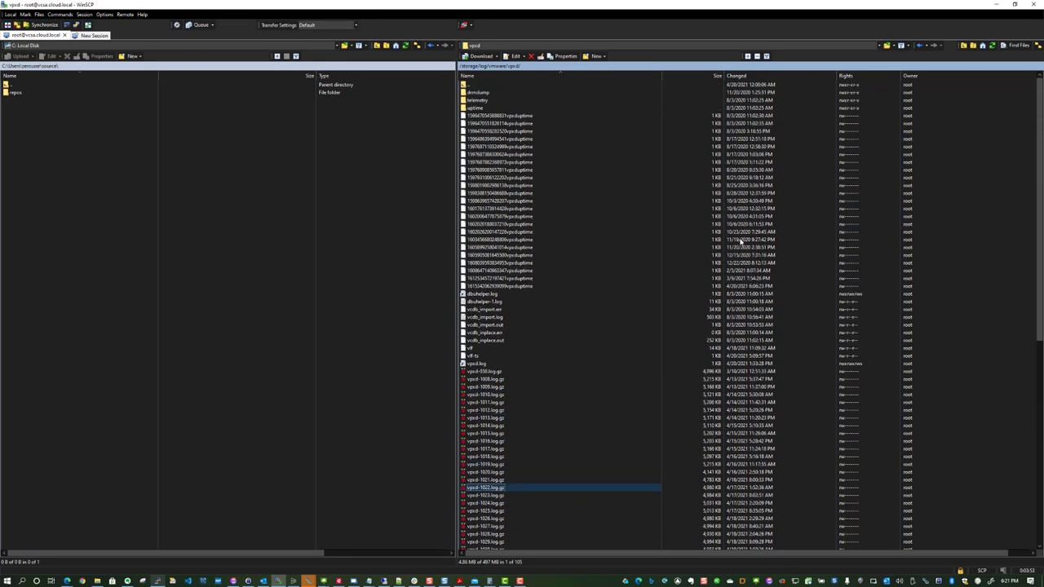
{"action": "scroll", "coordinate": [708, 299], "scroll_direction": "down", "scroll_amount": 2}
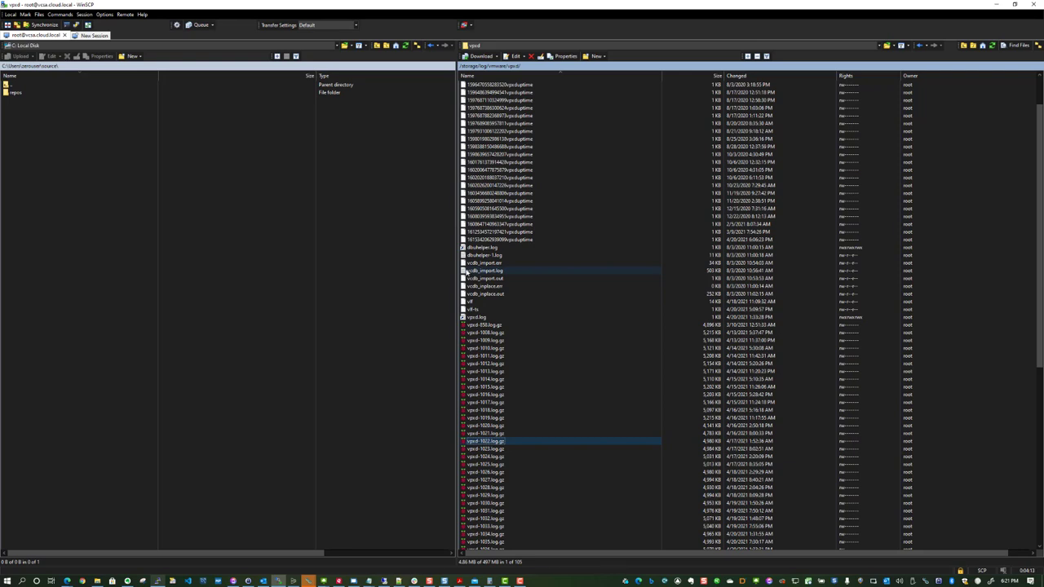
{"action": "scroll", "coordinate": [494, 155], "scroll_direction": "up", "scroll_amount": 2}
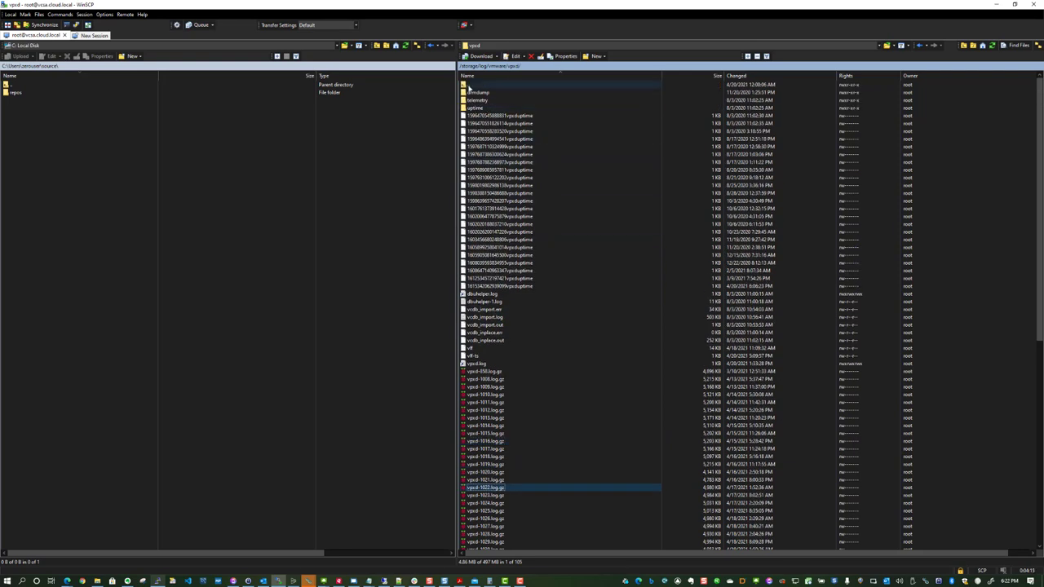
{"action": "left_click", "coordinate": [459, 310]}
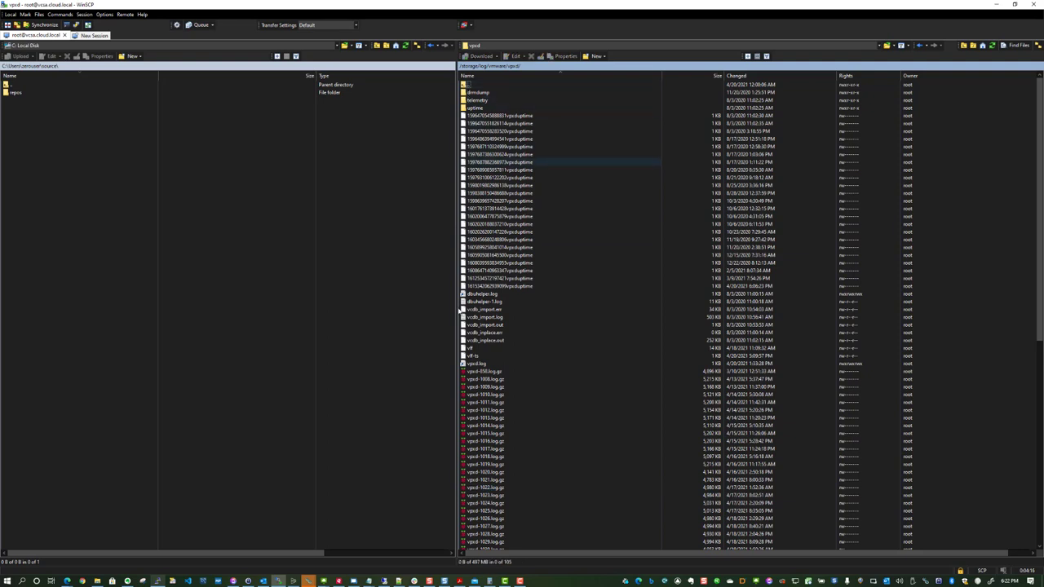
Recall and rerun df -h, then highlight /storage/log at 63% used.
{"action": "left_click", "coordinate": [157, 581]}
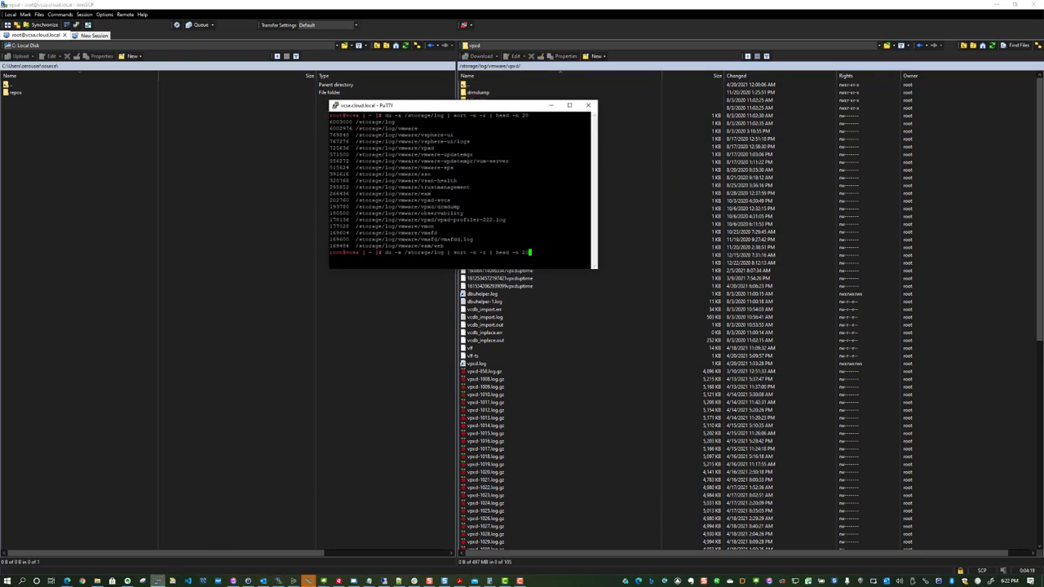
{"action": "key", "text": "Down"}
{"action": "key", "text": "Up"}
{"action": "key", "text": "Up"}
{"action": "key", "text": "Up"}
{"action": "key", "text": "Return"}
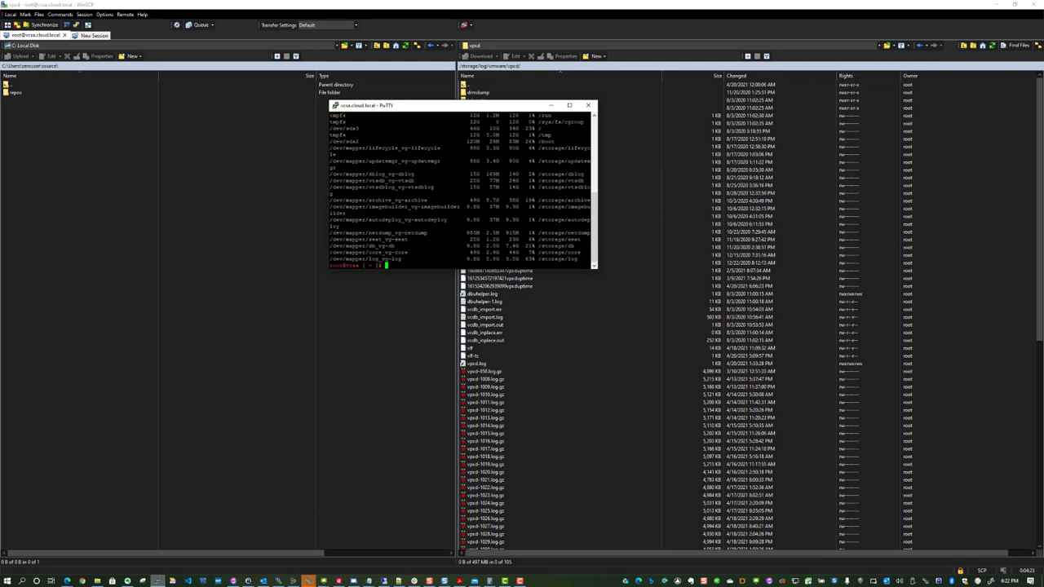
{"action": "left_click_drag", "start_coordinate": [536, 259], "coordinate": [472, 258]}
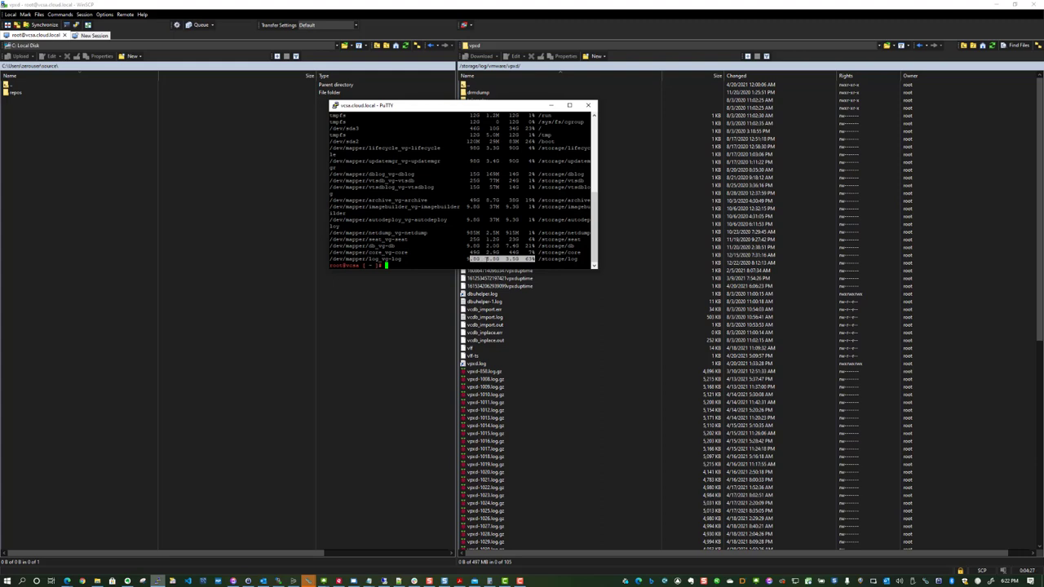